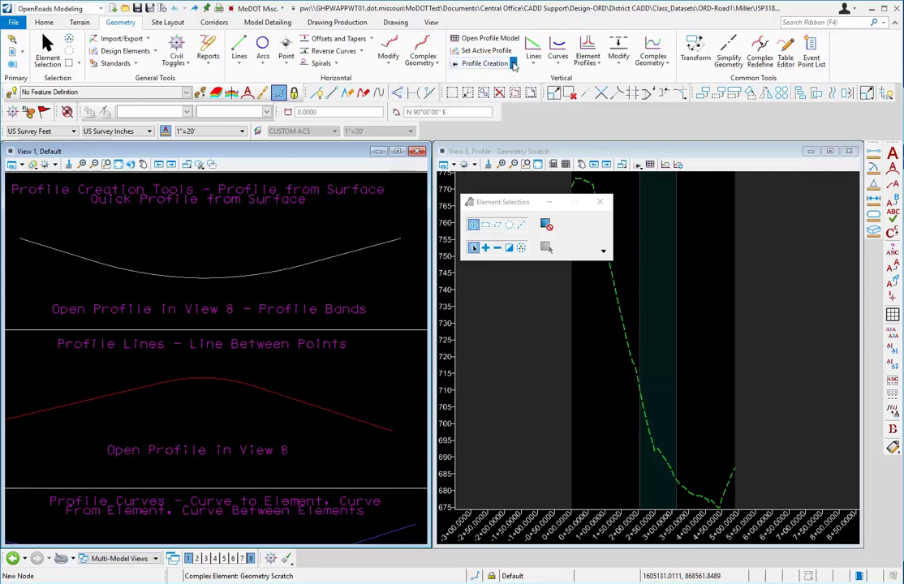
Open the profile model of the white curved alignment under the Profile Creation Tools heading in View 8.
left_click(513, 63)
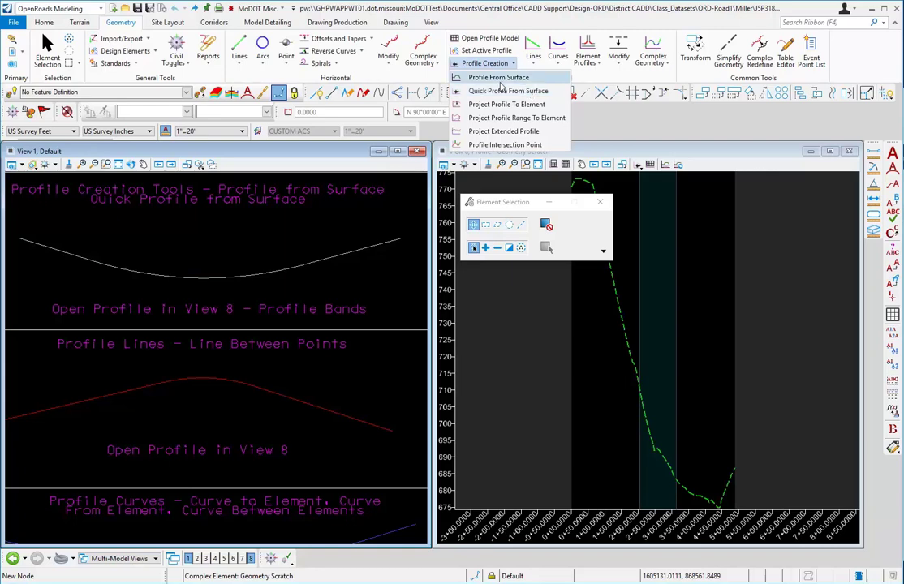
left_click(308, 149)
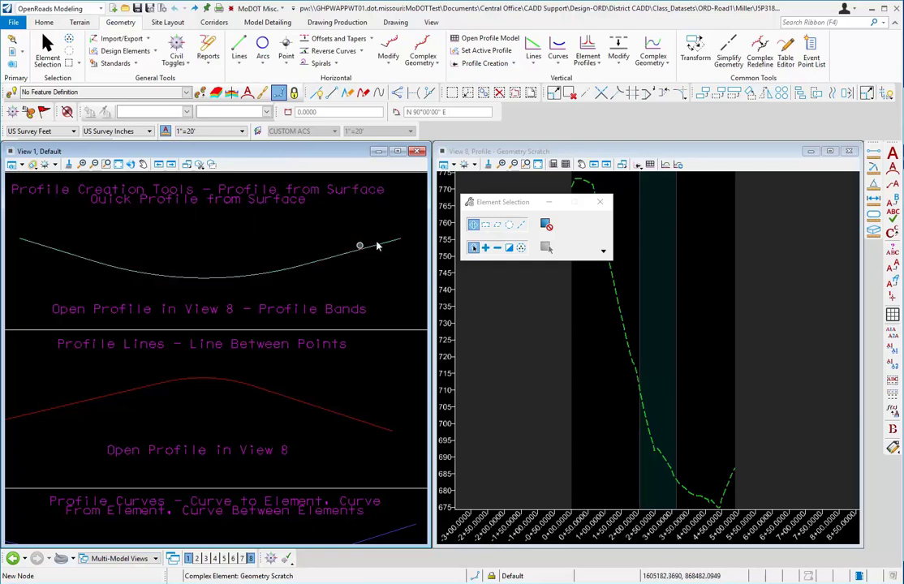
left_click(114, 265)
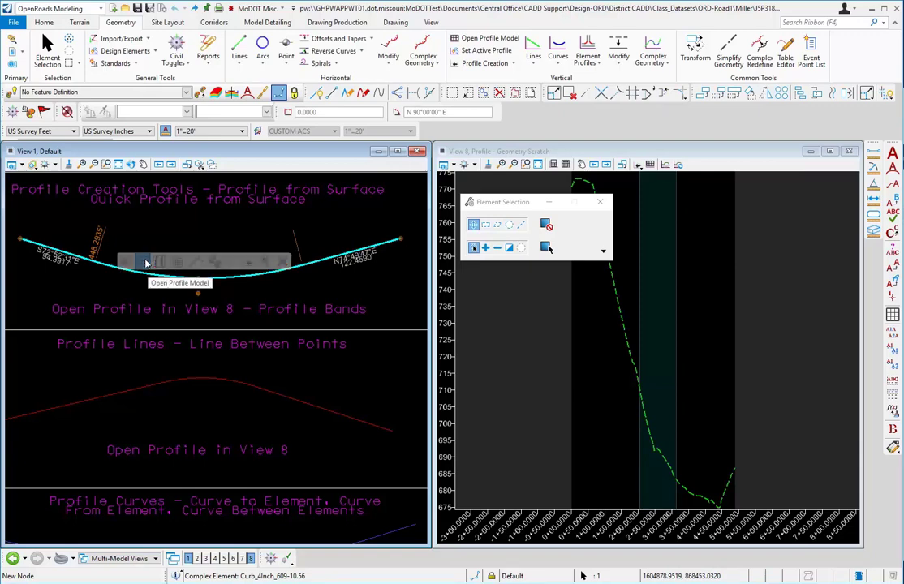
left_click(142, 262)
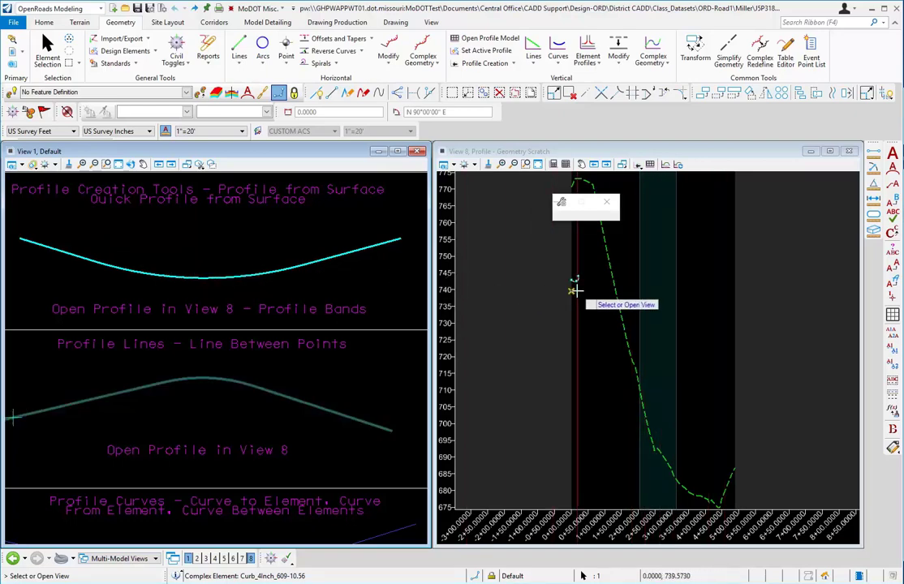
left_click(708, 286)
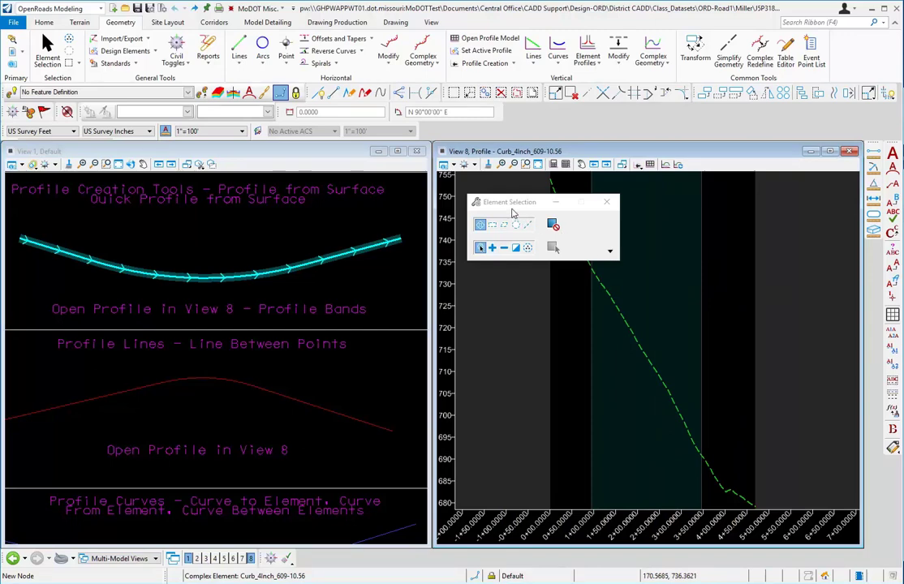
left_click_drag(509, 205, 731, 194)
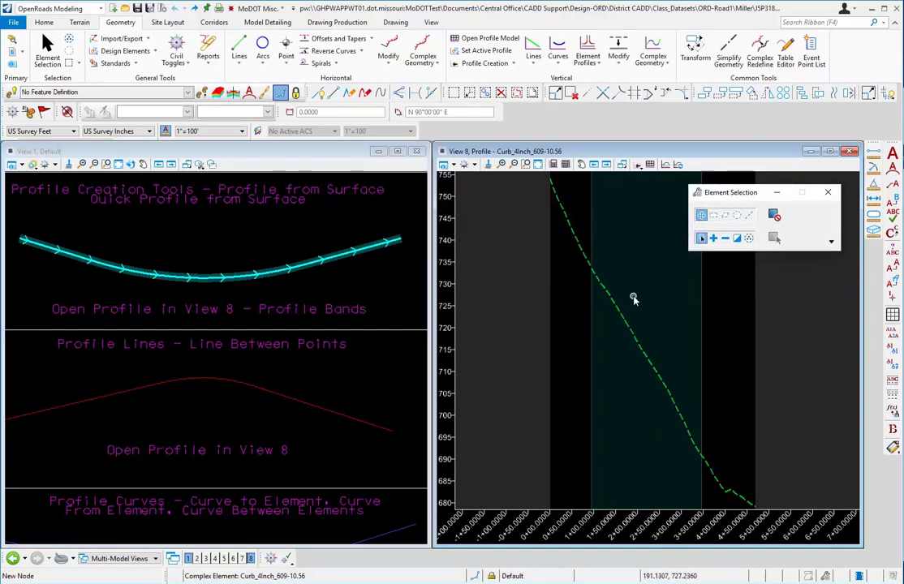
scroll(634, 296, "down", 1, "shift")
scroll(635, 296, "up", 4, "shift")
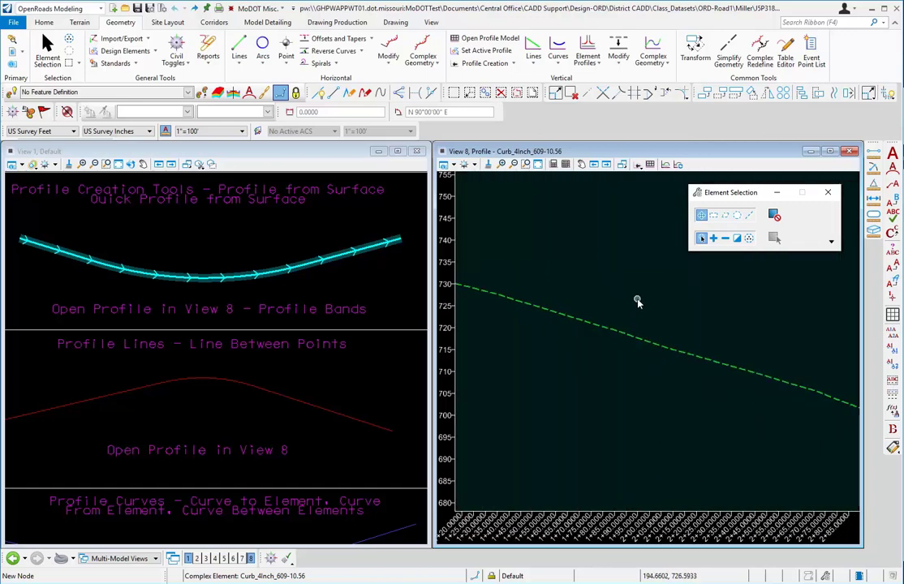
scroll(641, 304, "down", 2)
middle_click_drag(646, 309, 631, 323)
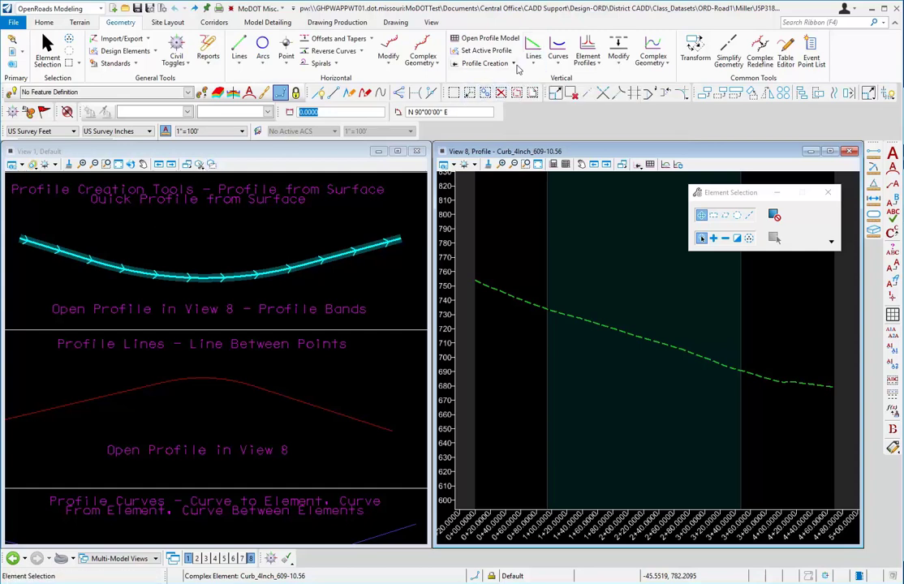
Start Profile From Surface with All points, no profile adjustment and Triangles draping, and set the vertical offset to 2.
left_click(485, 64)
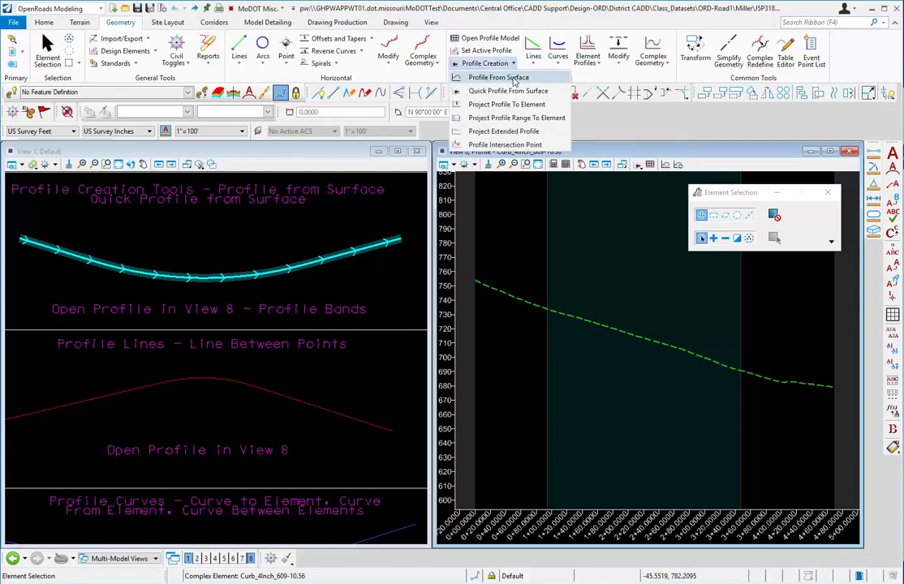
left_click(507, 78)
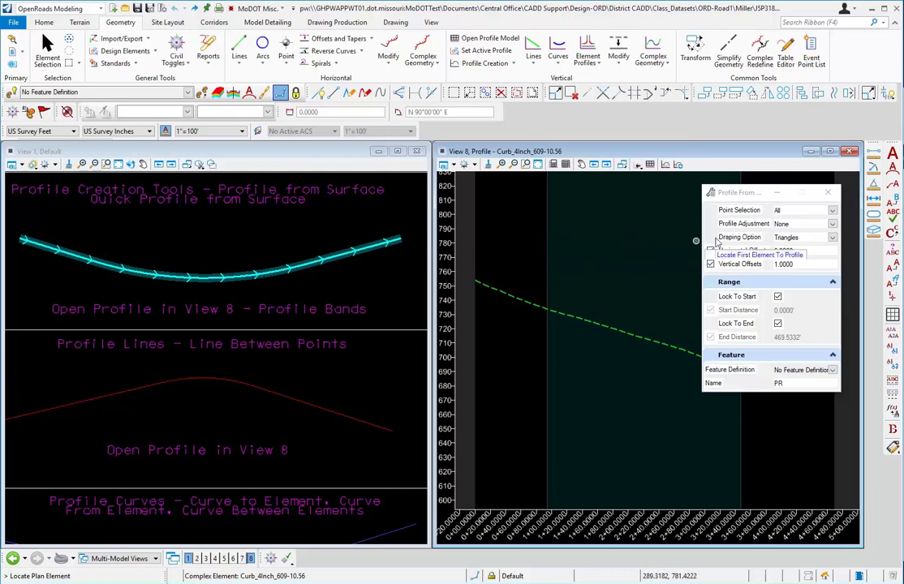
left_click_drag(750, 197, 567, 203)
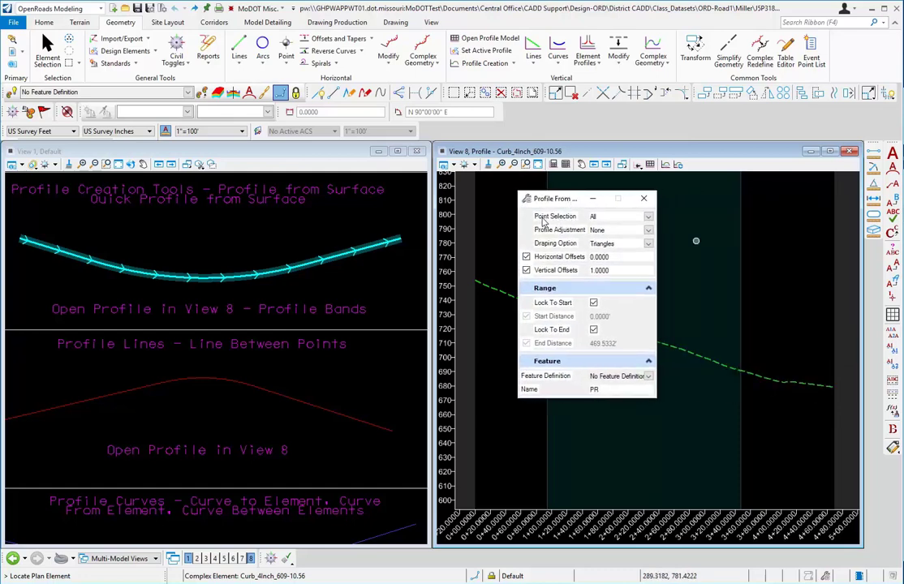
left_click(649, 216)
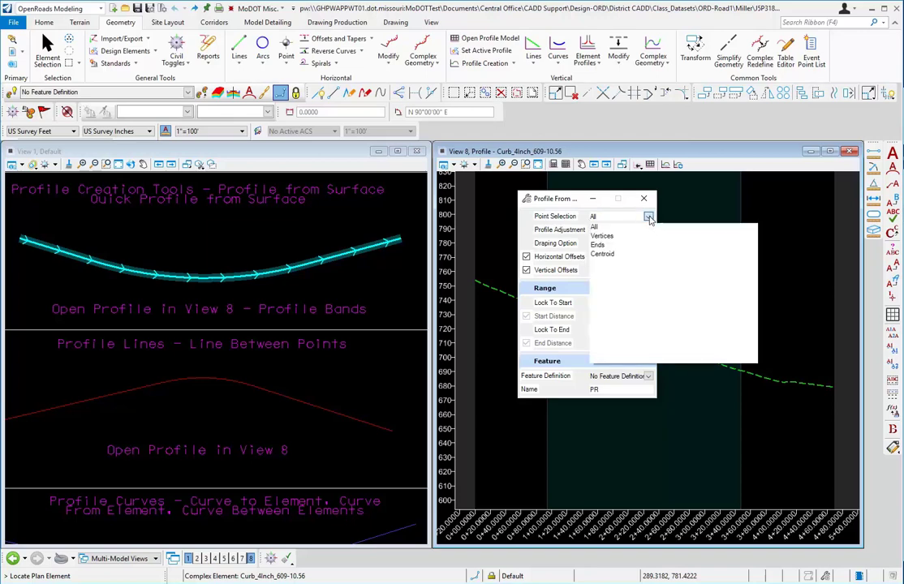
left_click(567, 234)
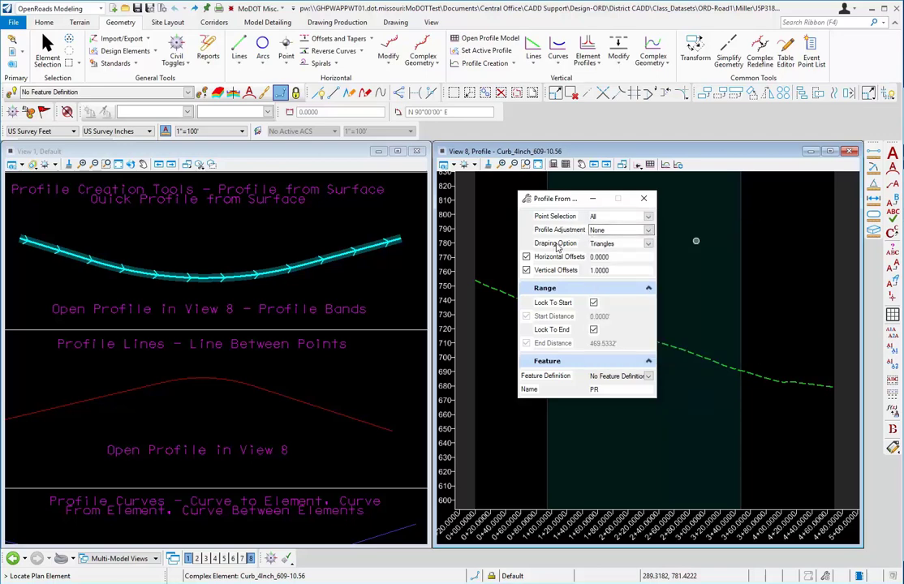
left_click(648, 244)
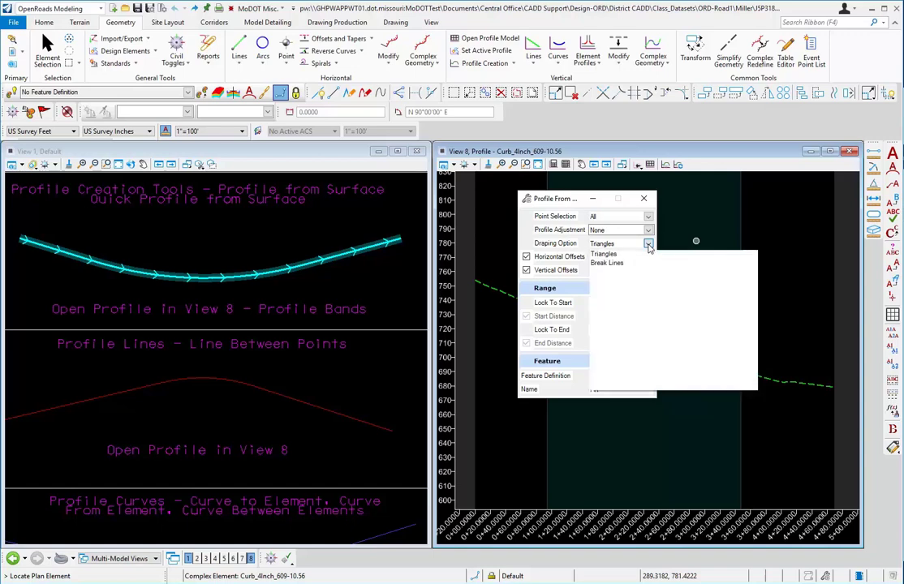
left_click(576, 245)
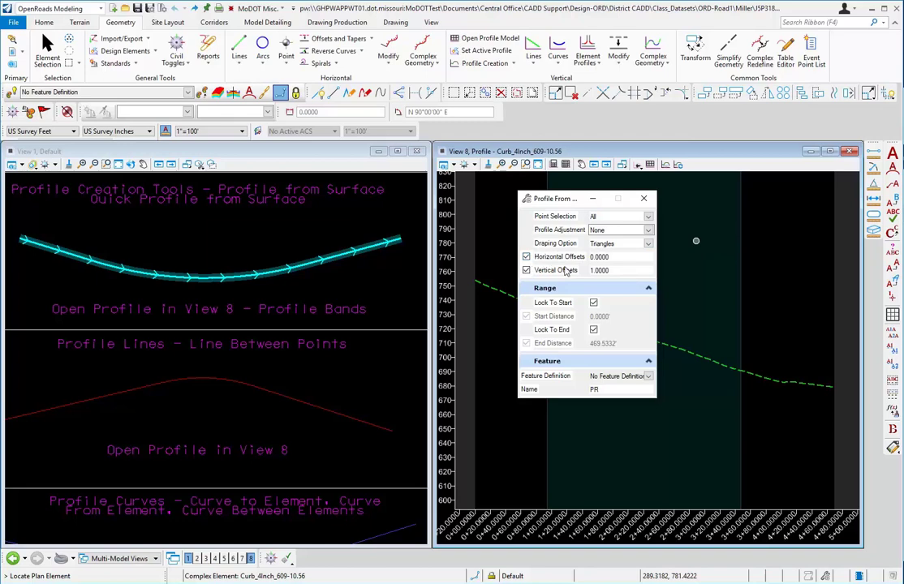
left_click(593, 271)
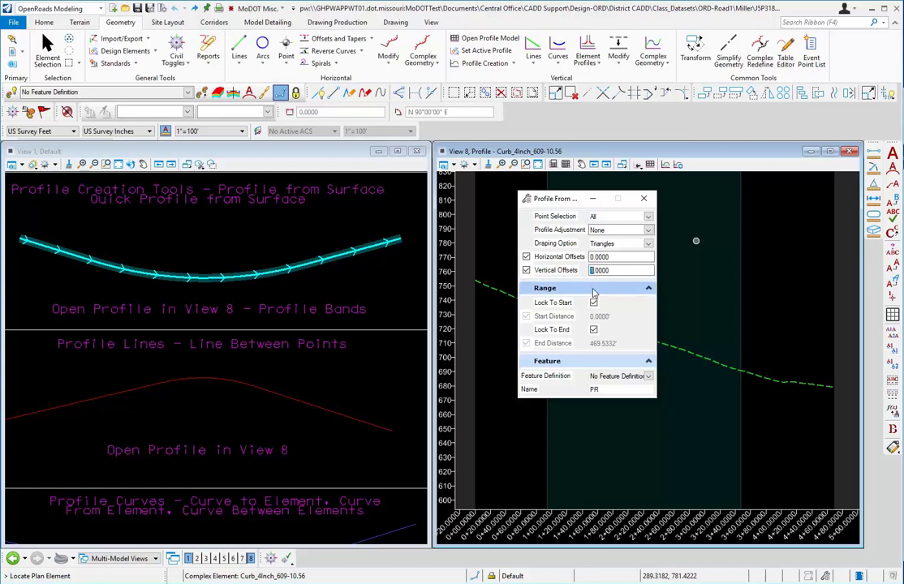
type("2")
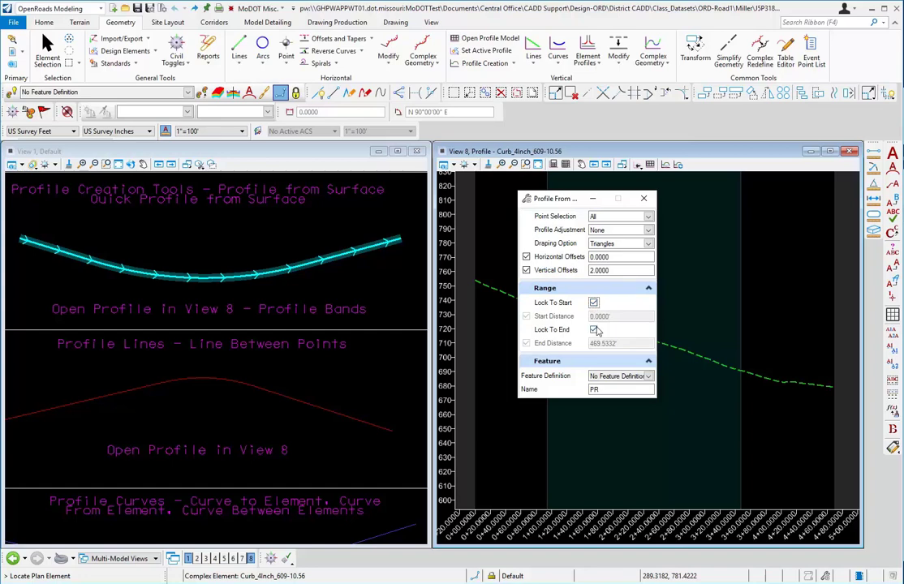
Unlock the profile range from both the start and the end of the element, with PR as the name.
left_click(593, 303)
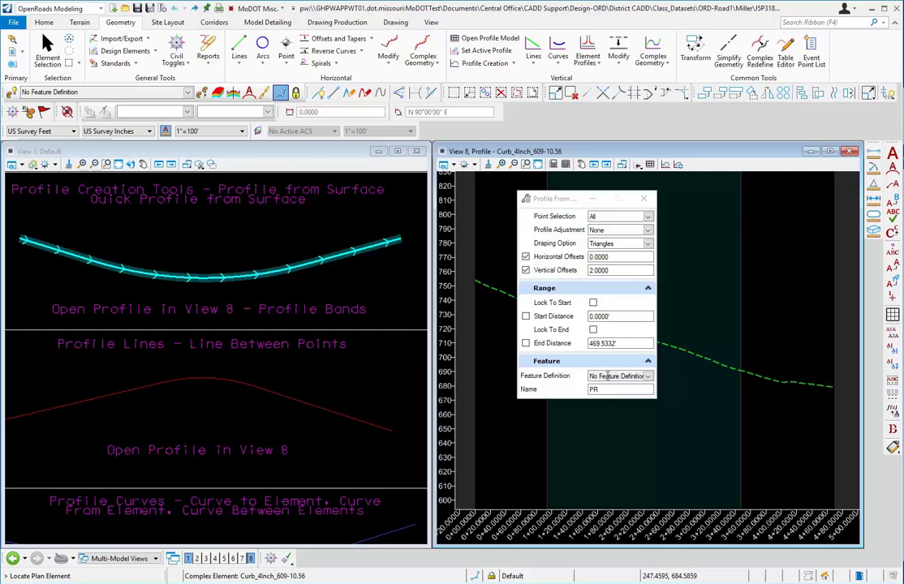
left_click(587, 390)
double_click(591, 390)
type("P")
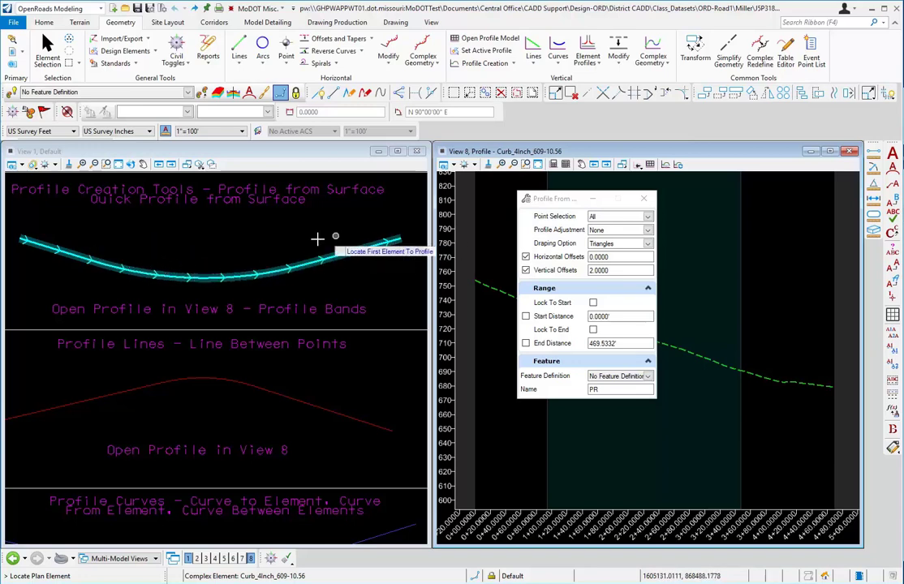
Choose the white curved alignment to profile against the active terrain, with a range from about 0+53.07 to 4+24.26.
left_click(208, 278)
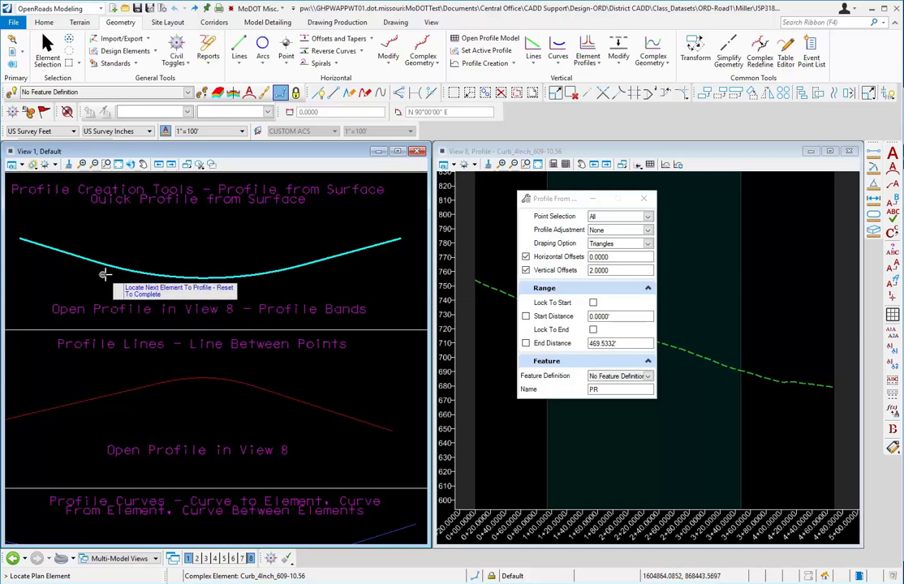
right_click(198, 234)
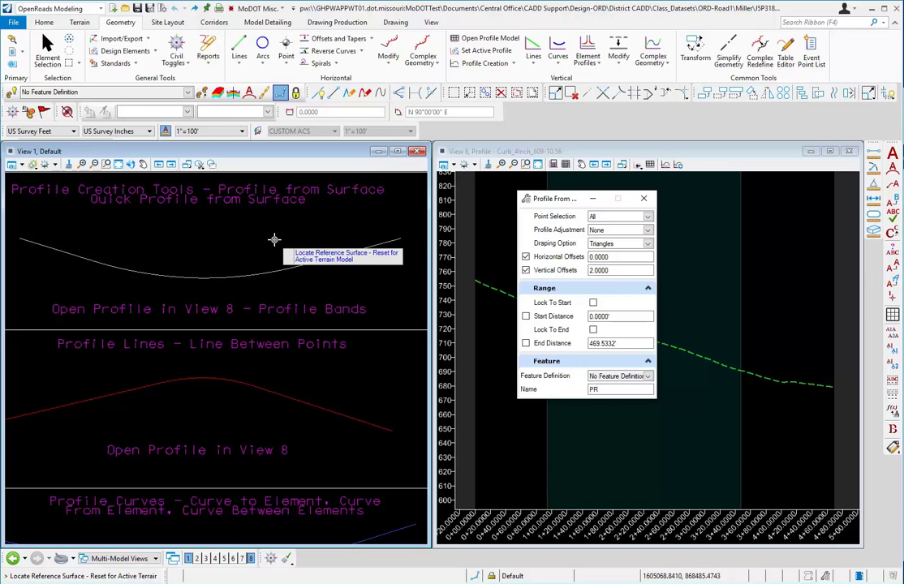
left_click(211, 230)
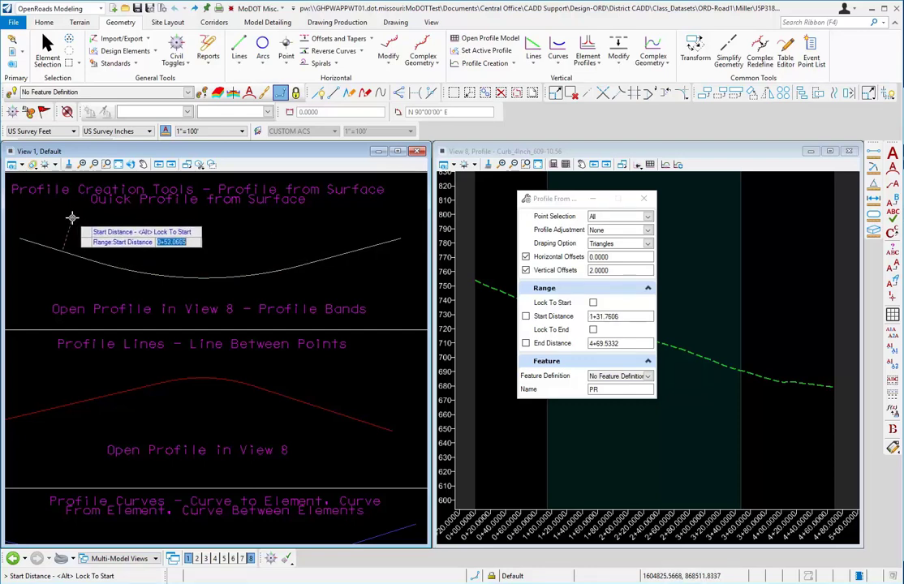
left_click(72, 217)
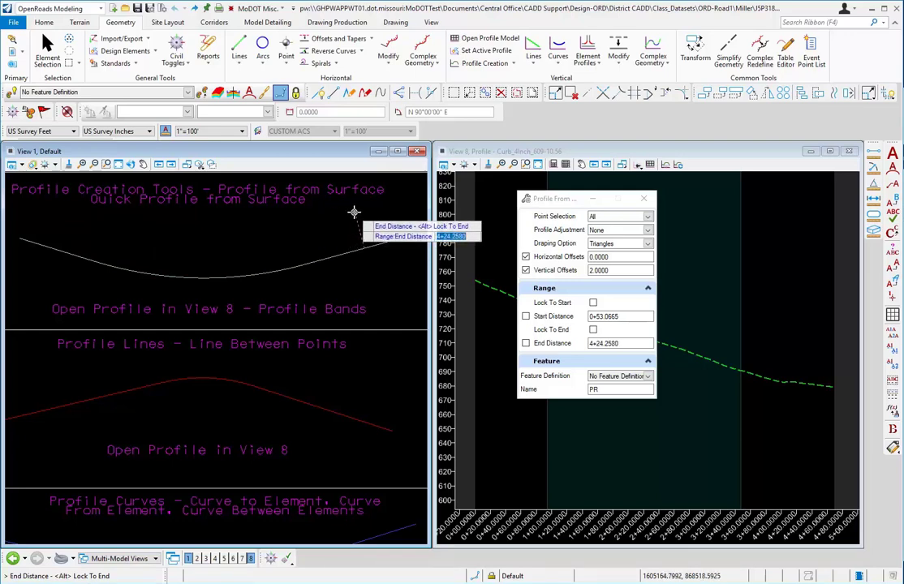
left_click(354, 212)
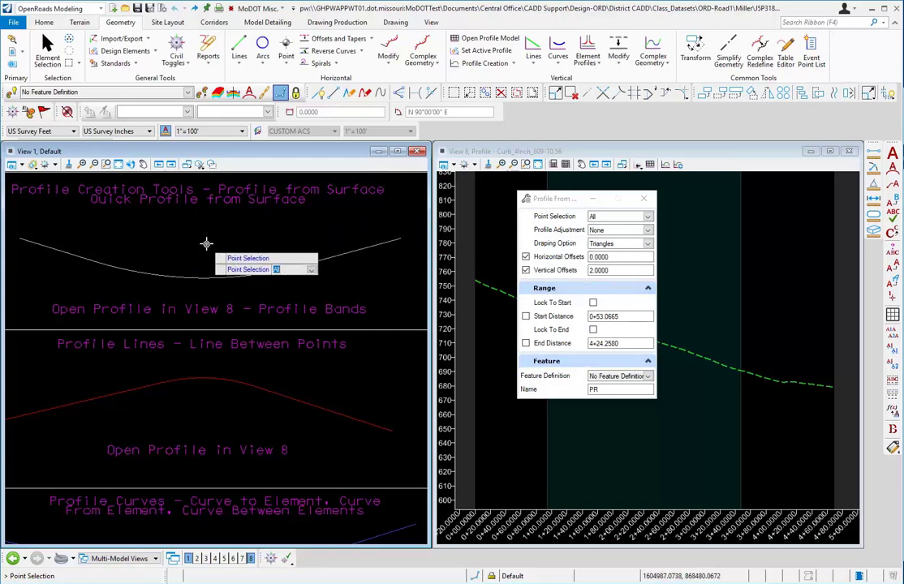
Create the surface profile by accepting All points, no adjustment, Triangles draping, horizontal offset 0 and vertical offset 2.
left_click(206, 239)
left_click(206, 239)
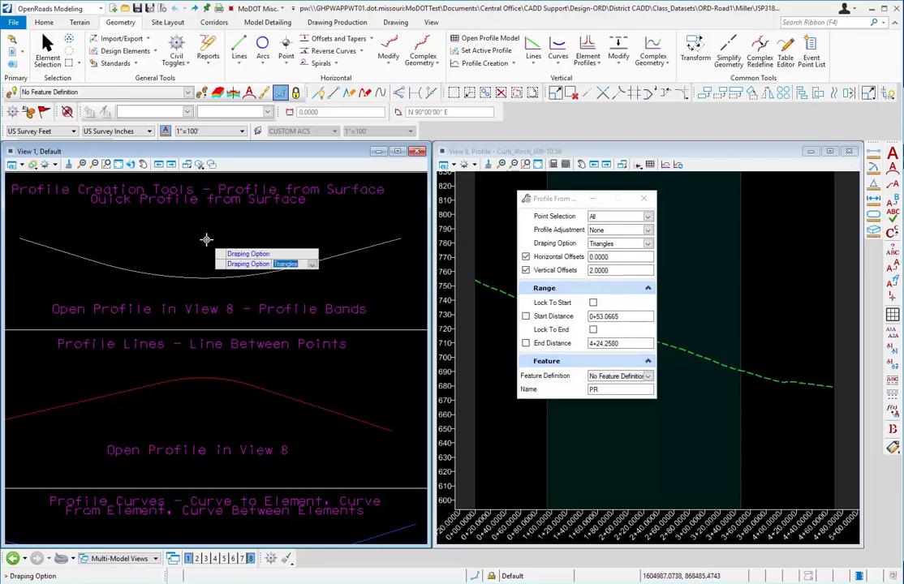
left_click(206, 239)
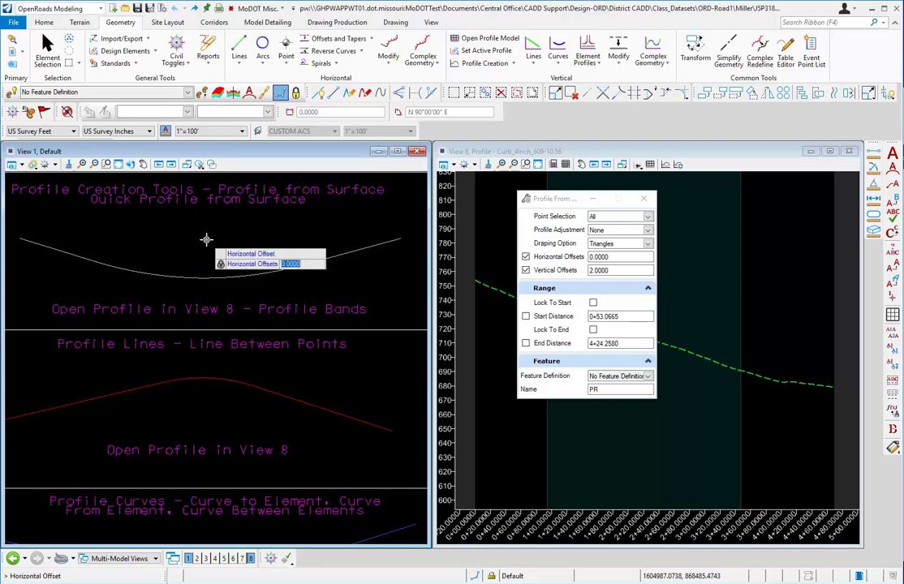
left_click(206, 240)
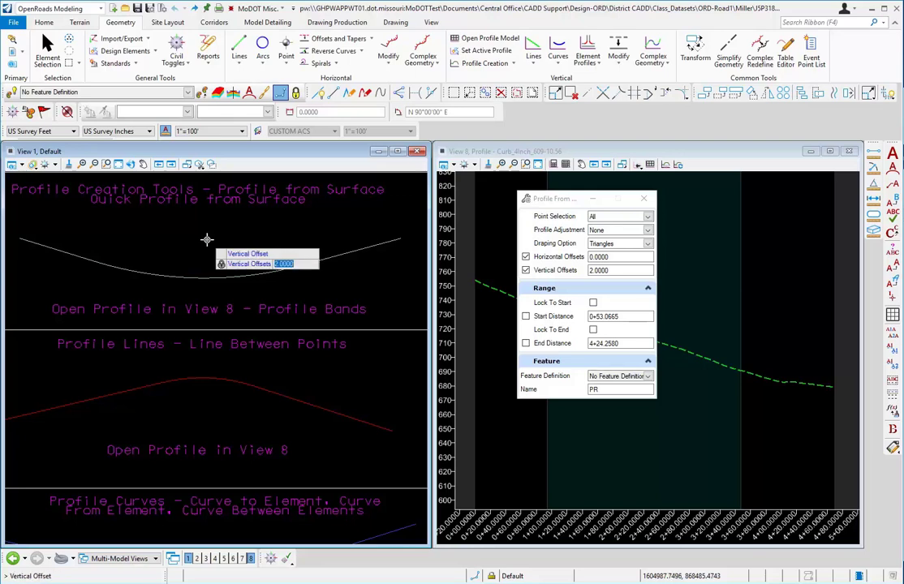
left_click(207, 239)
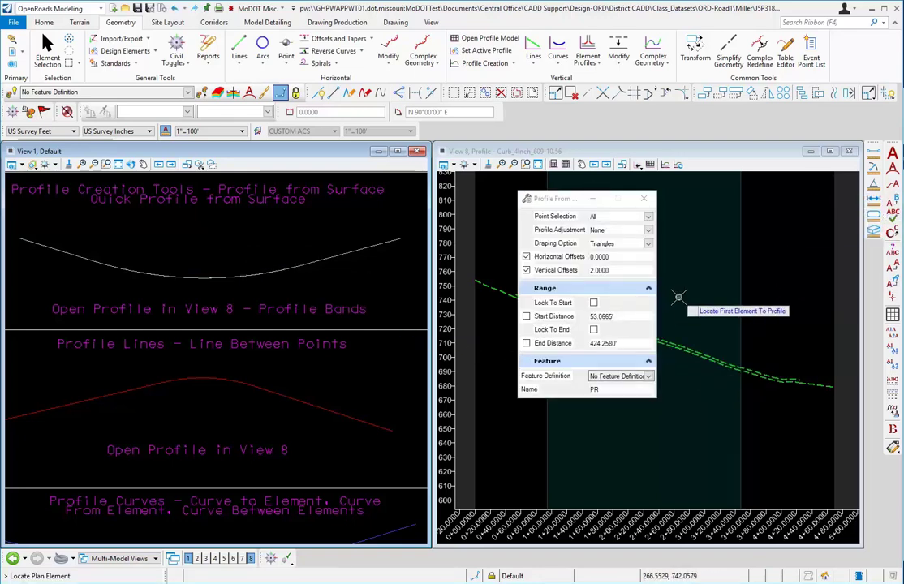
key("Escape")
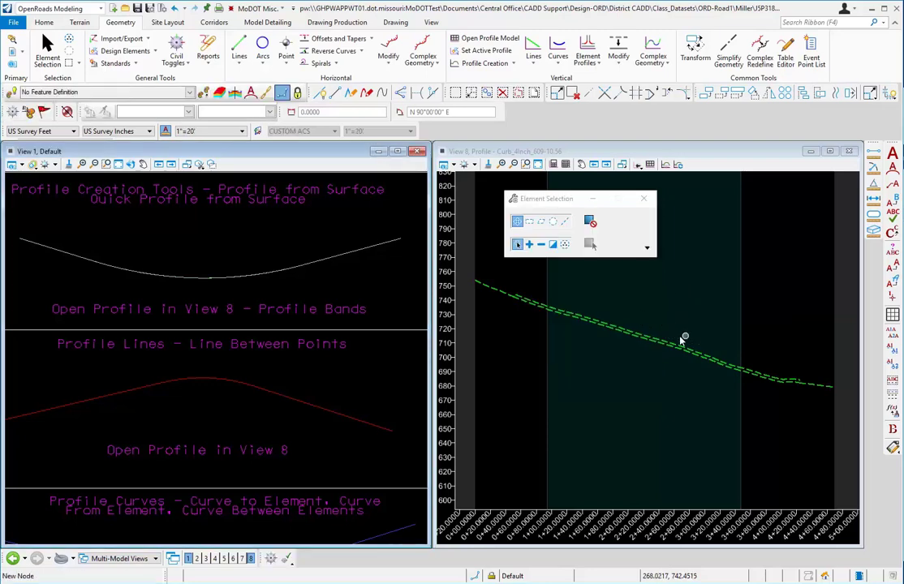
left_click(682, 329)
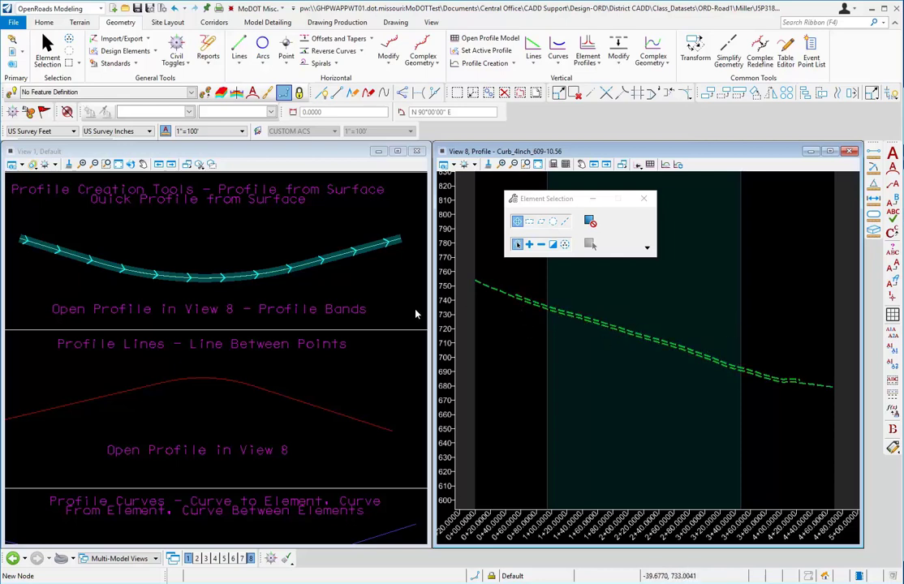
left_click(513, 64)
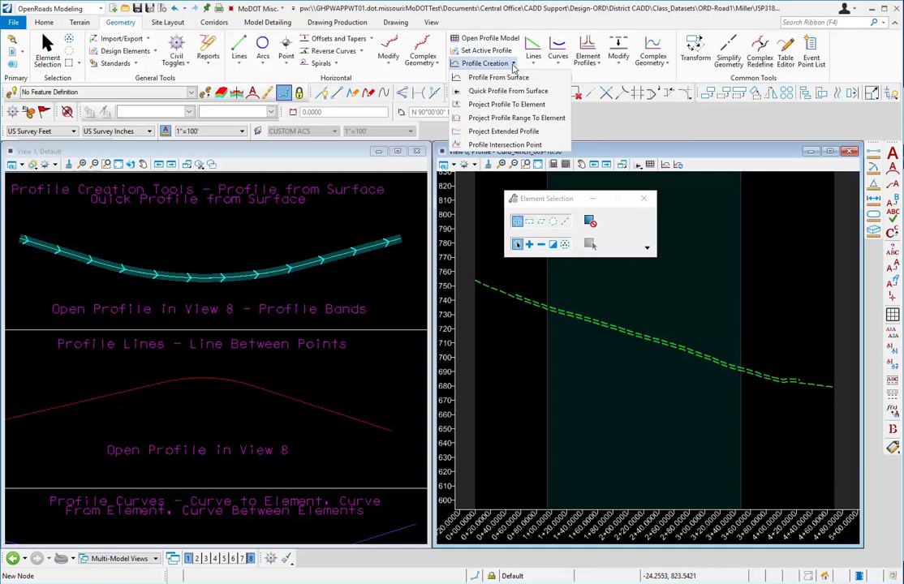
left_click(341, 230)
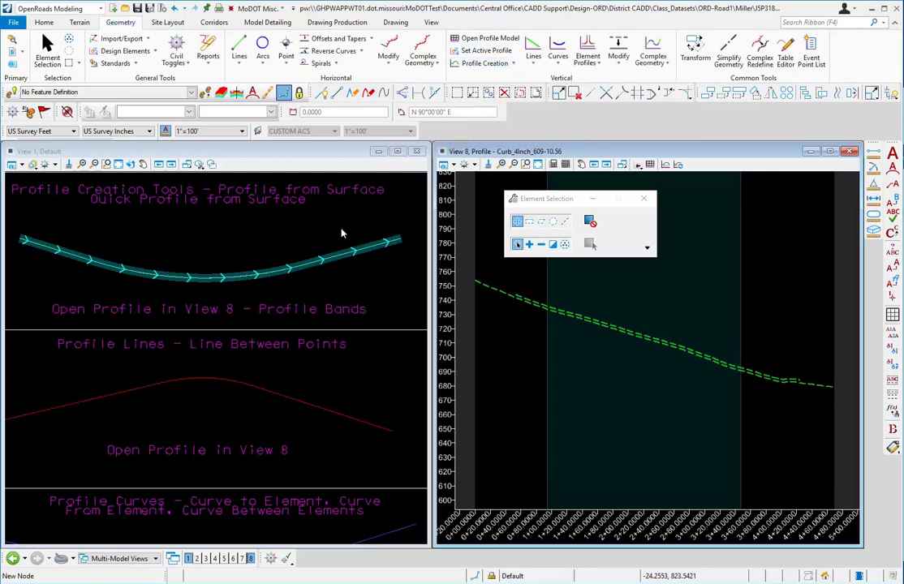
left_click(278, 234)
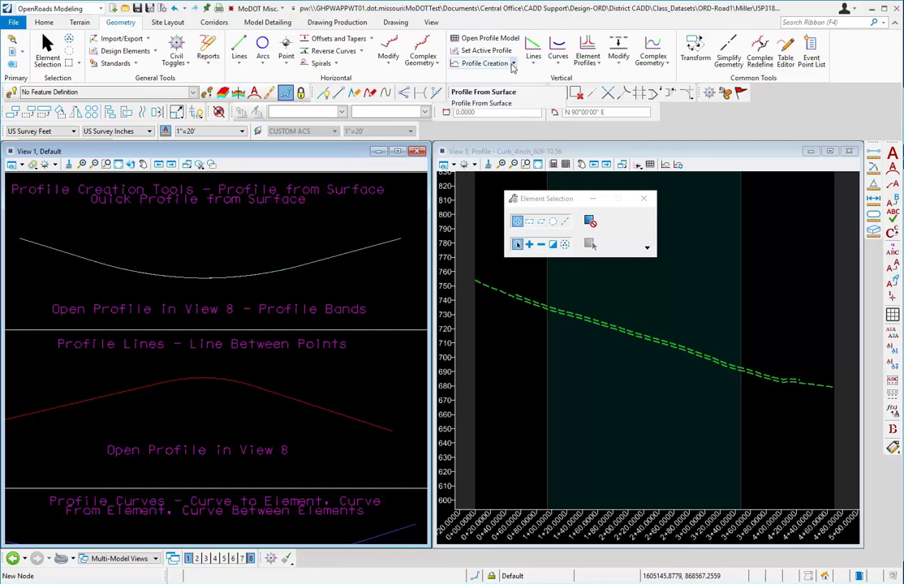
Start Quick Profile From Surface with No Feature Definition and PR2 as the name.
left_click(492, 66)
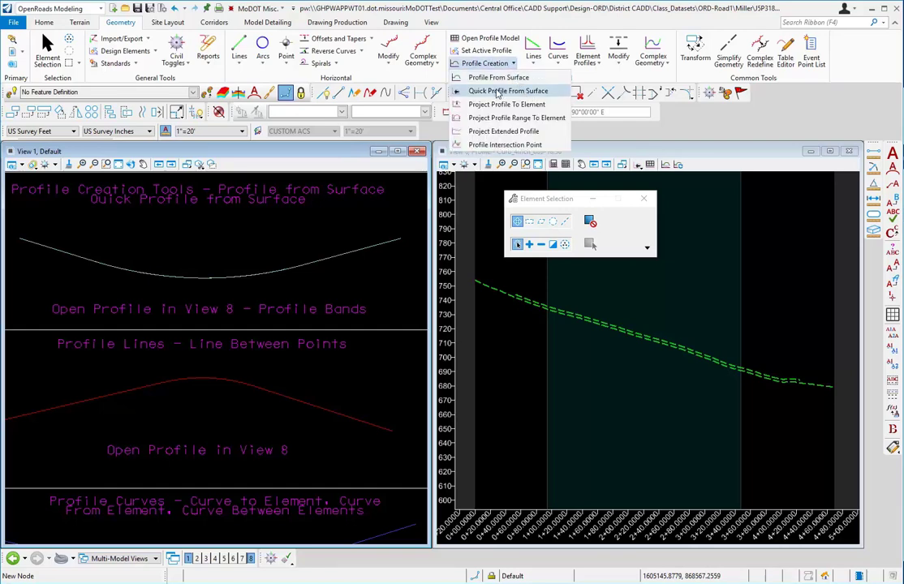
left_click(524, 91)
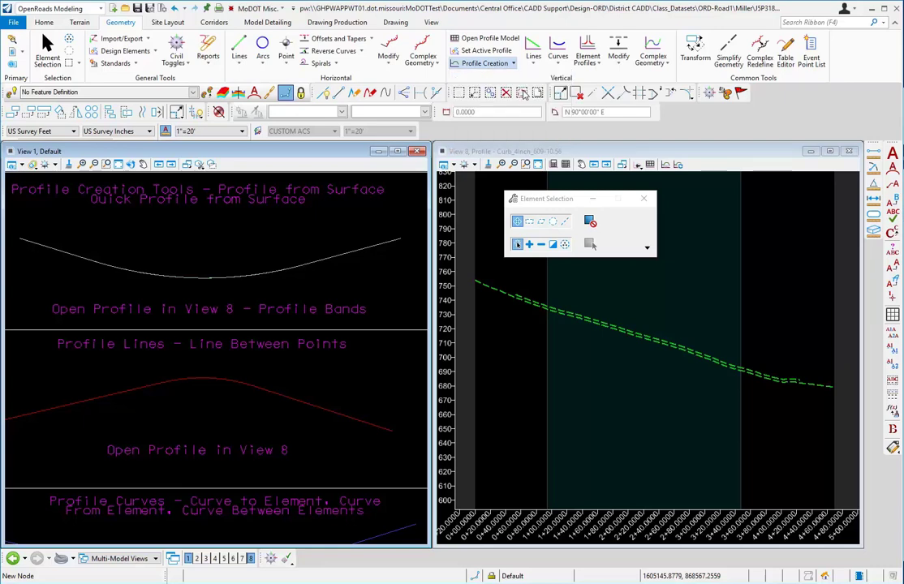
mouse_move(572, 200)
left_mouse_down()
mouse_move(238, 203)
mouse_move(554, 211)
mouse_move(568, 202)
left_mouse_up()
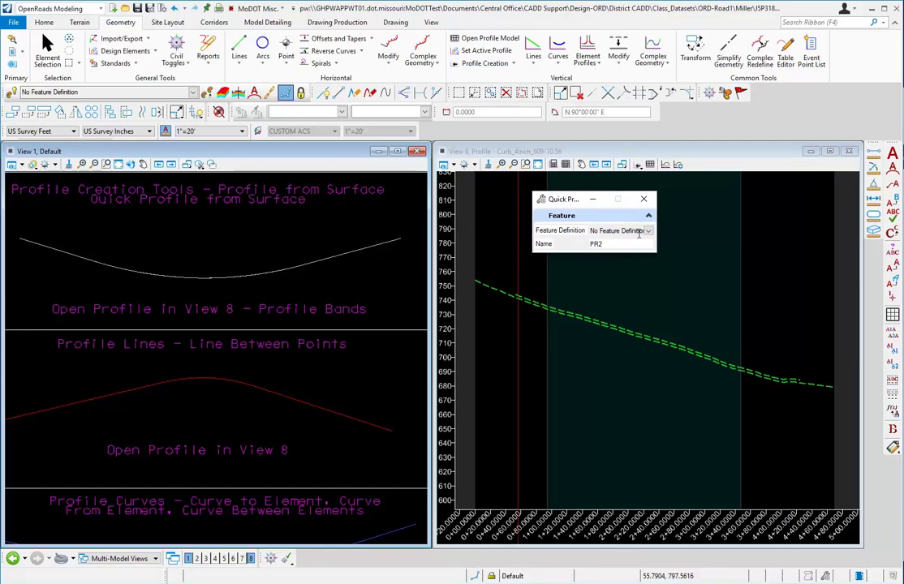
left_click(607, 243)
double_click(606, 243)
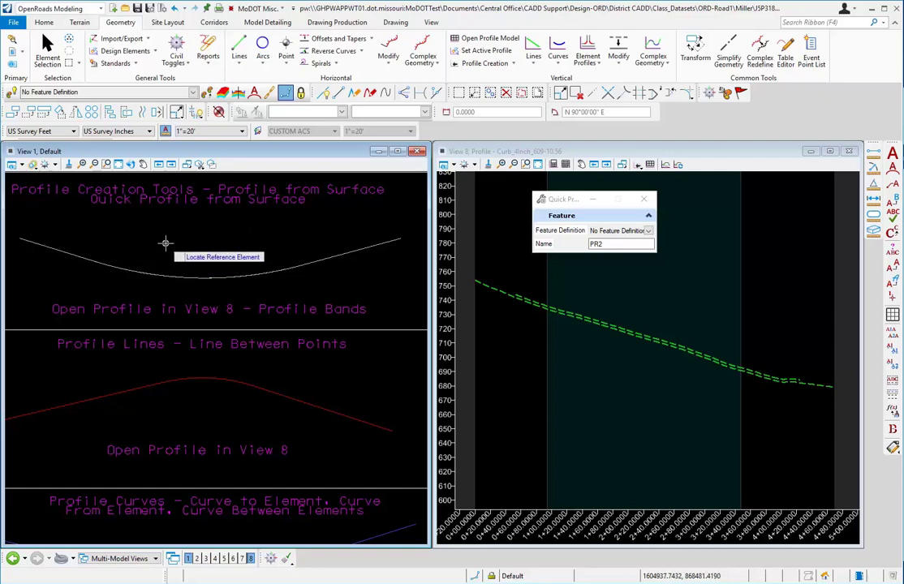
Create the quick profile for the white curved alignment using the boundary of terrain model J5P3181 as its only reference surface.
left_click(60, 250)
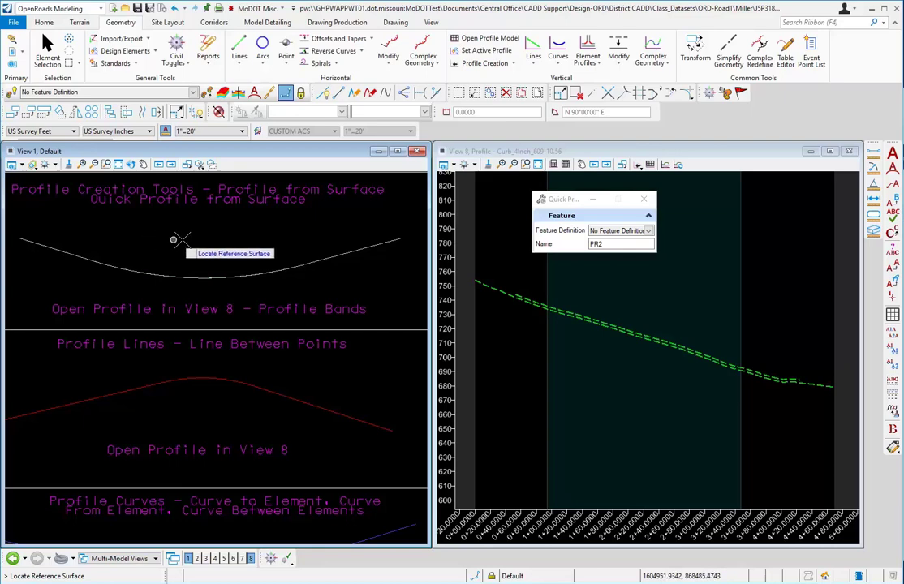
scroll(209, 229, "down", 2)
scroll(209, 229, "down", 4)
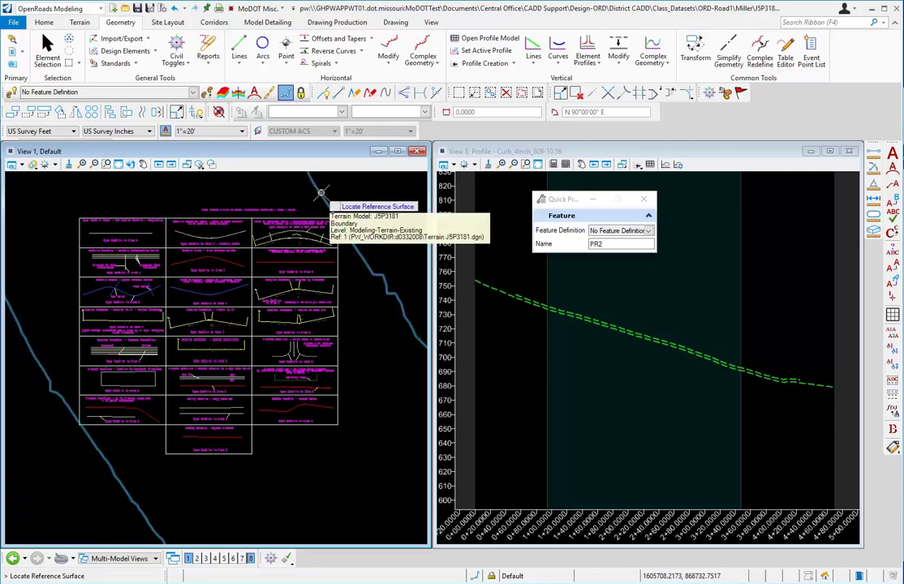
left_click(321, 193)
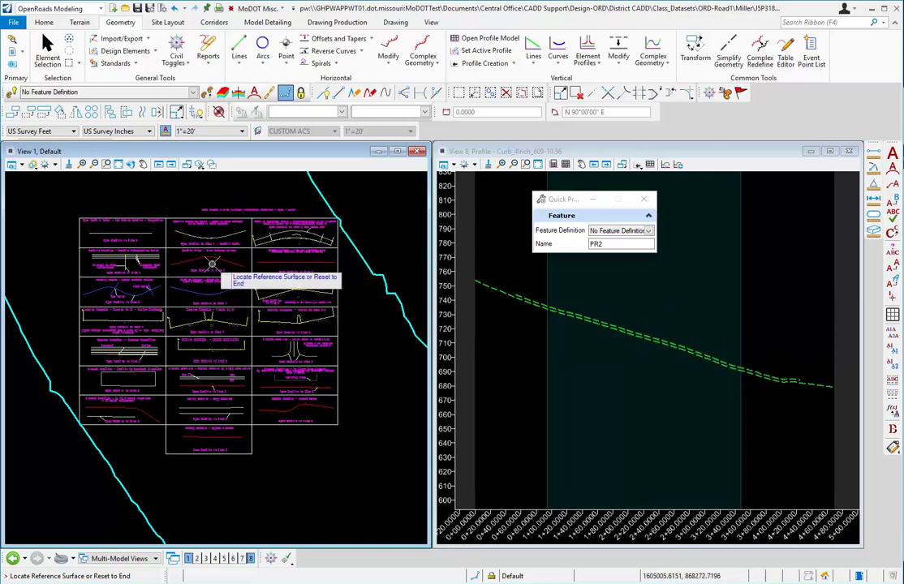
right_click(360, 310)
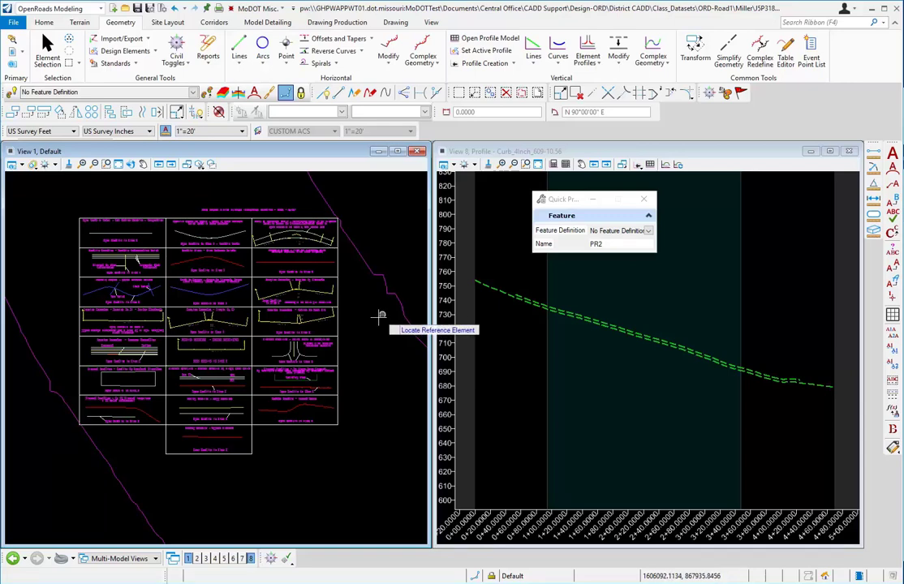
right_click(376, 316)
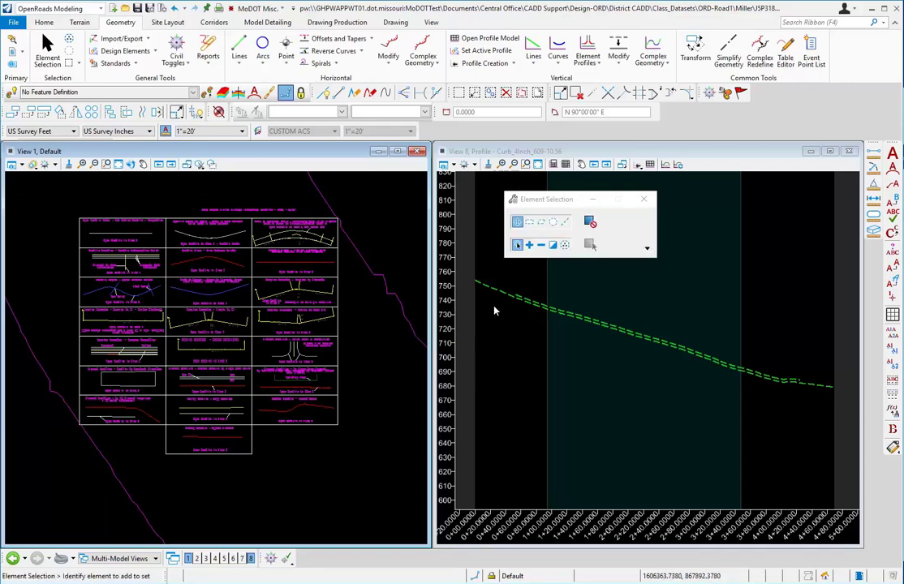
left_click(510, 327)
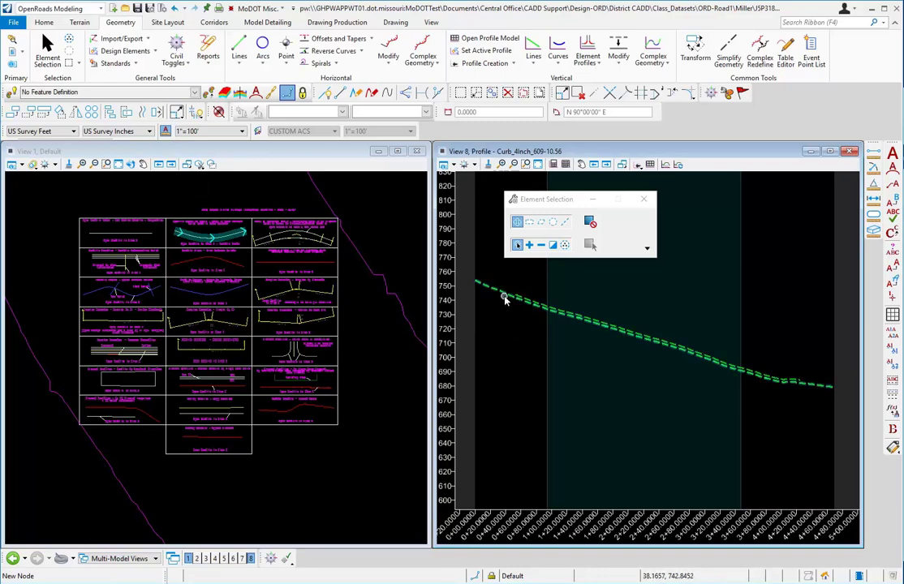